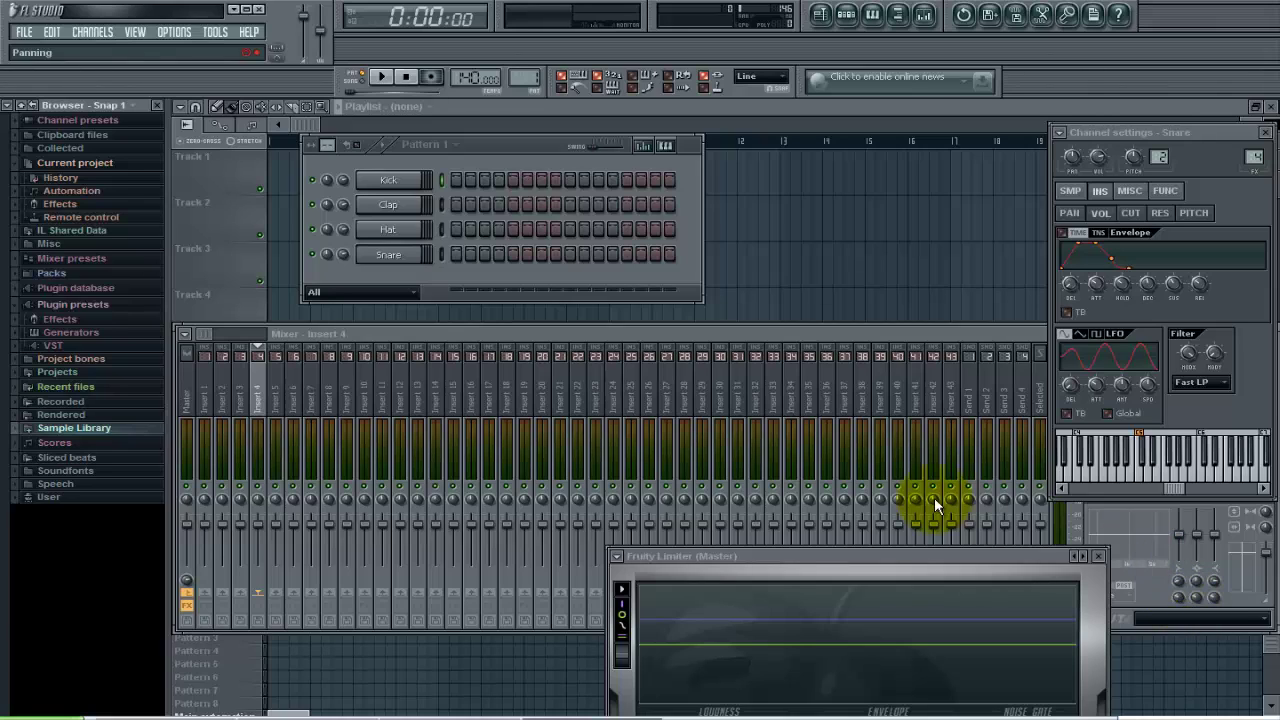
Bring the Mixer window to the front from the View menu.
left_click(138, 31)
left_click(170, 128)
left_click(134, 31)
left_click(170, 123)
left_click(134, 31)
left_click(166, 126)
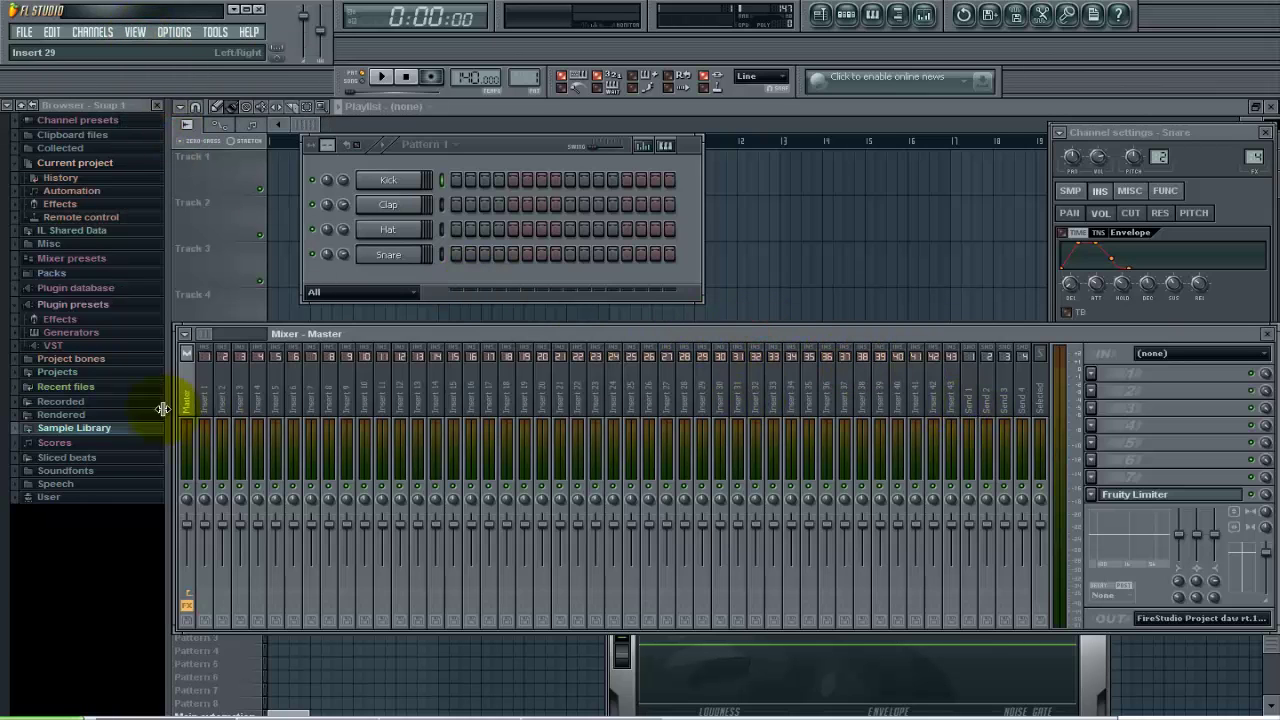
Select mixer track Insert 1 and open the plugin list for its first effect slot.
left_click(206, 396)
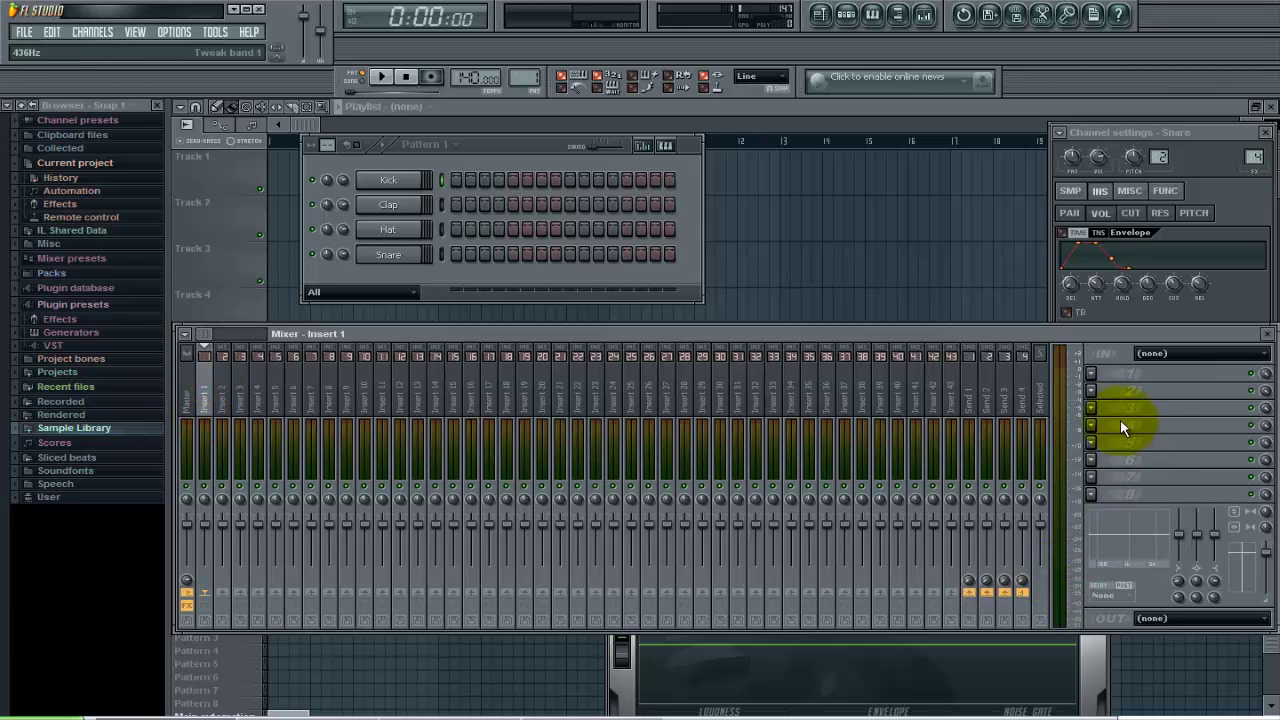
left_click(1091, 374)
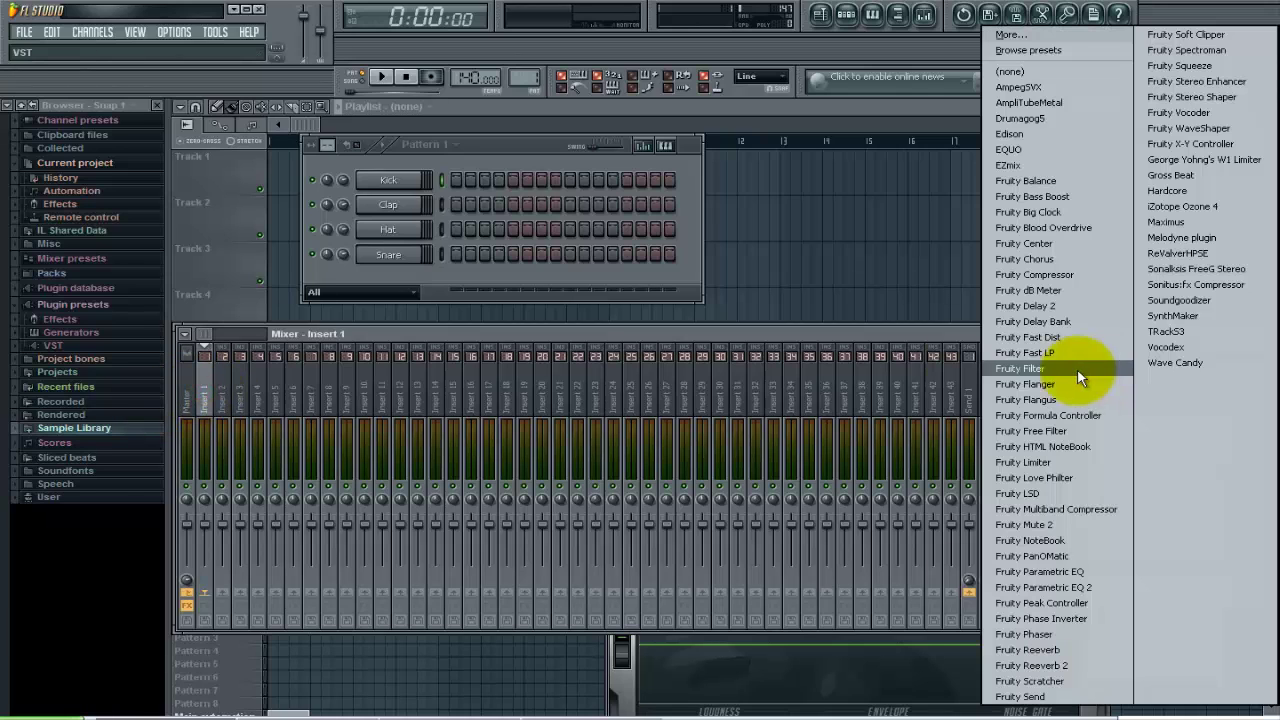
left_click(880, 338)
left_click(1144, 378)
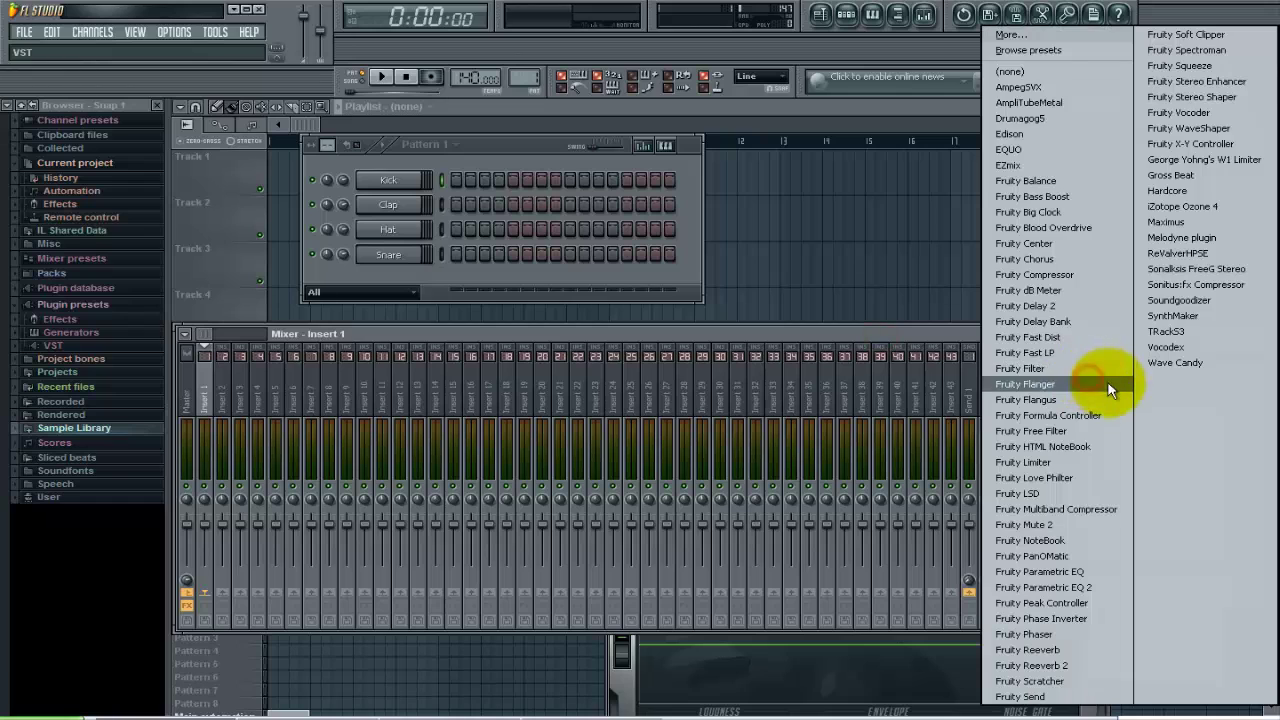
Load Edison into FX slot 1 and drop Hard Kick.wav from the TT Kit folder into it.
left_click(1012, 134)
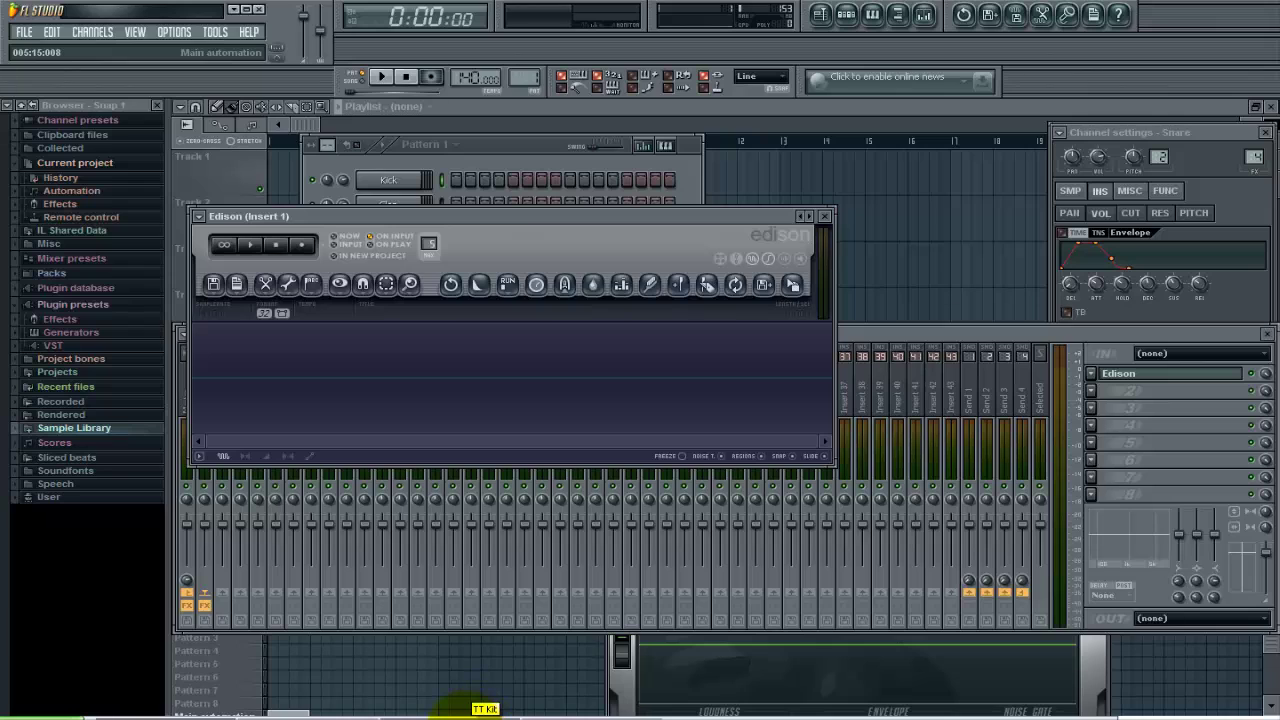
left_click(478, 712)
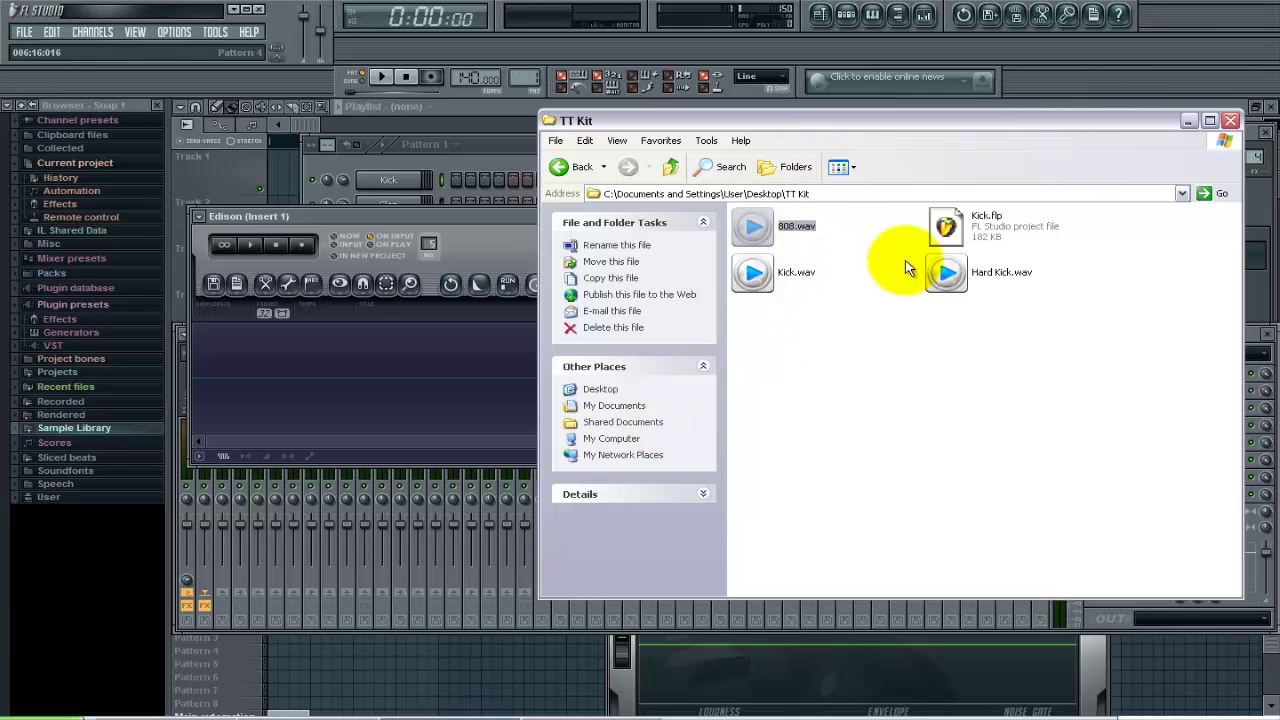
left_click_drag(947, 274, 306, 391)
left_click(499, 246)
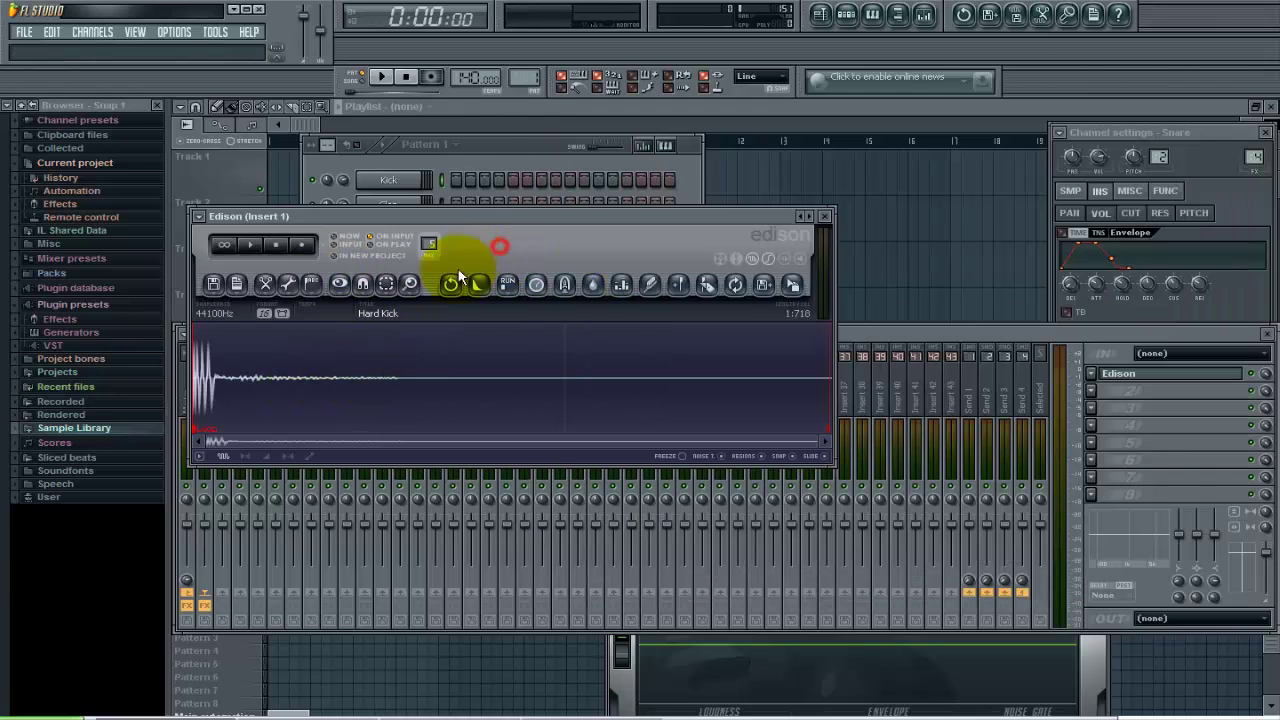
Play the Hard Kick and run Regions > Detect pitch regions on its waveform.
left_click(256, 248)
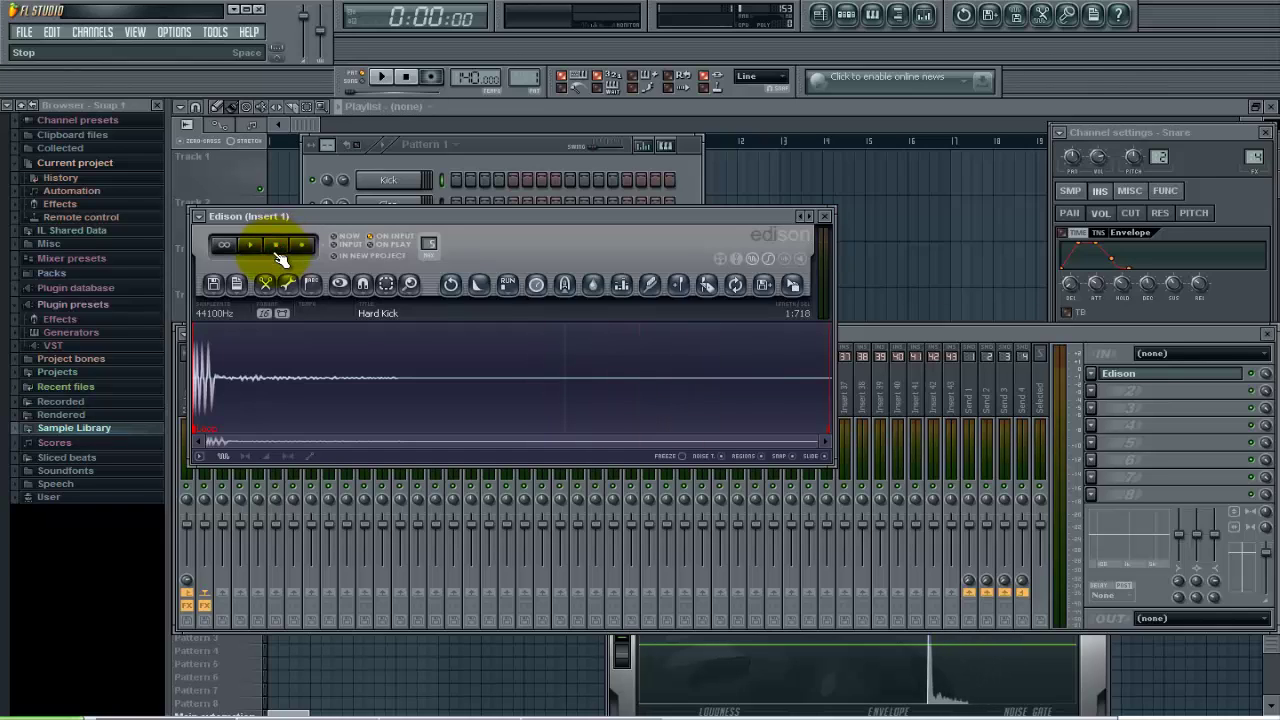
right_click(327, 346)
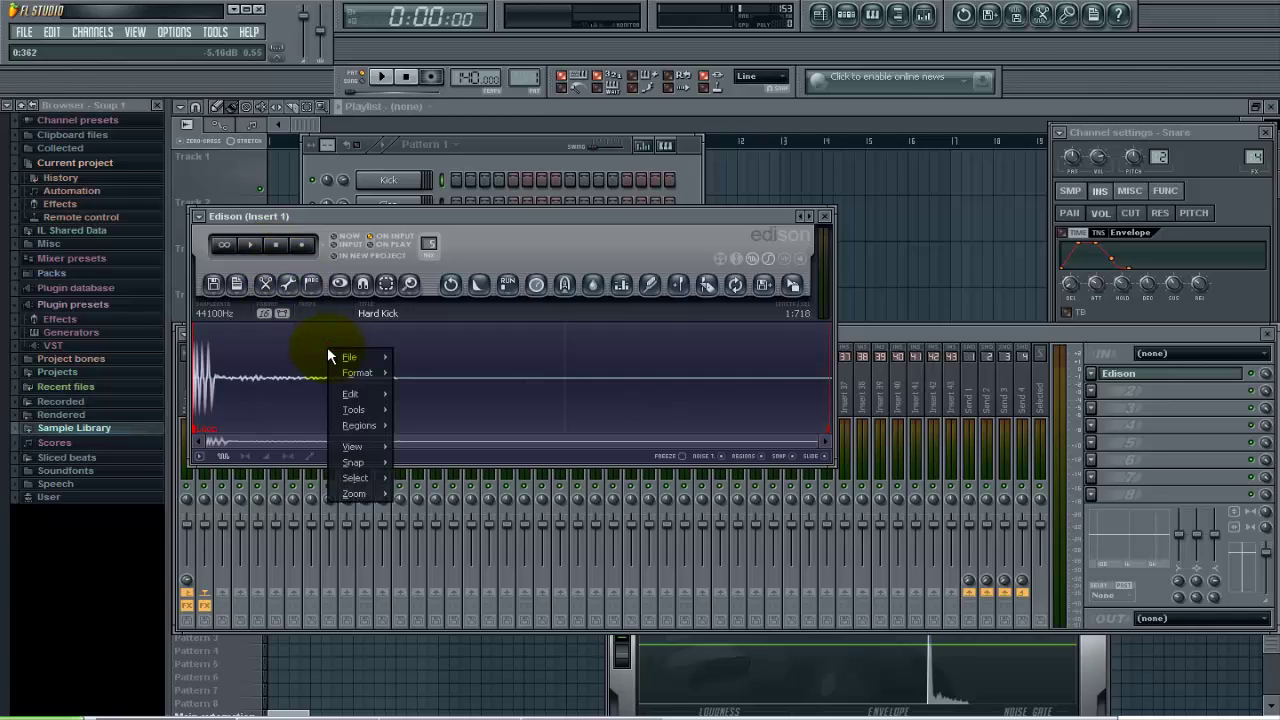
mouse_move(366, 411)
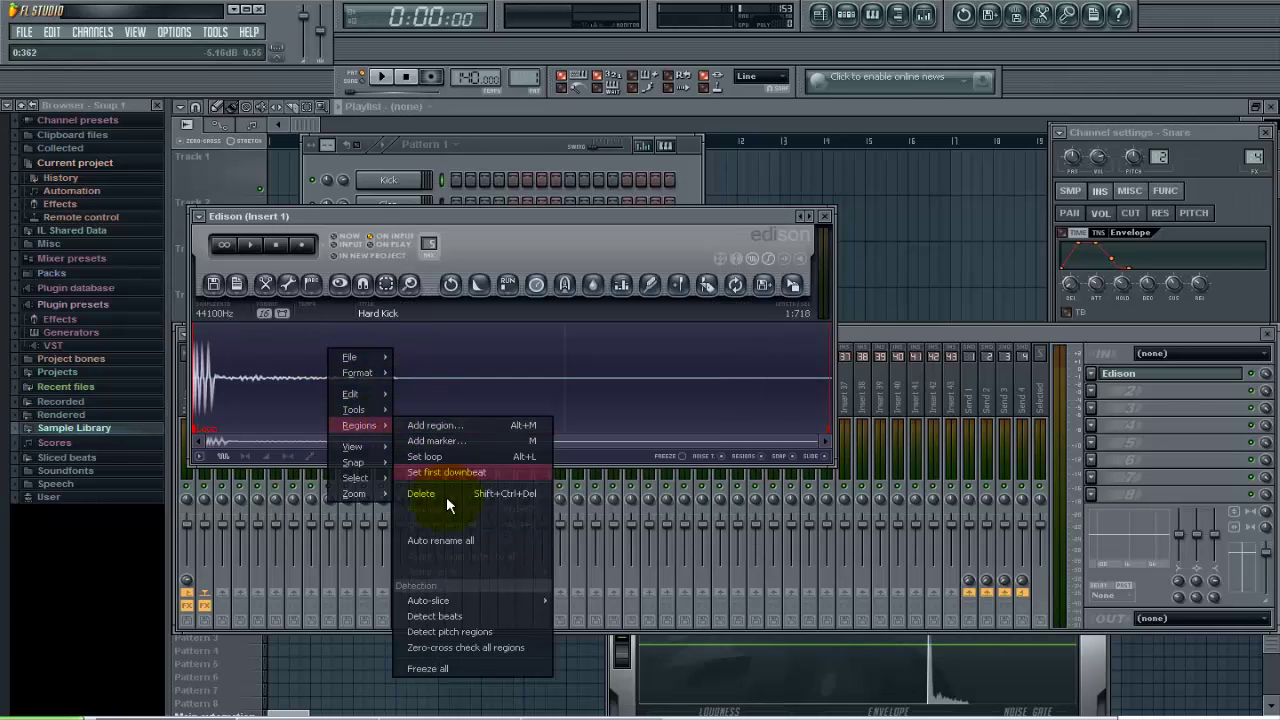
left_click(454, 632)
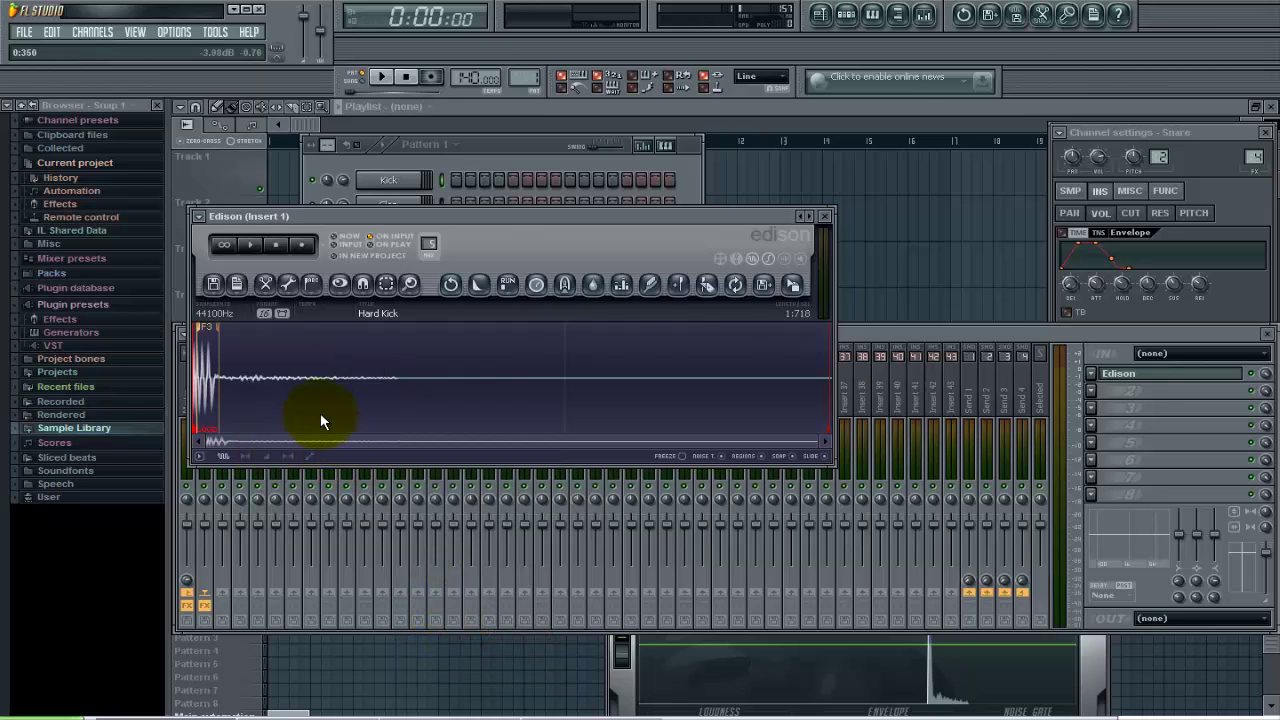
Zoom into the start of the waveform to read the F3 pitch marker.
scroll(320, 412, "up", 3)
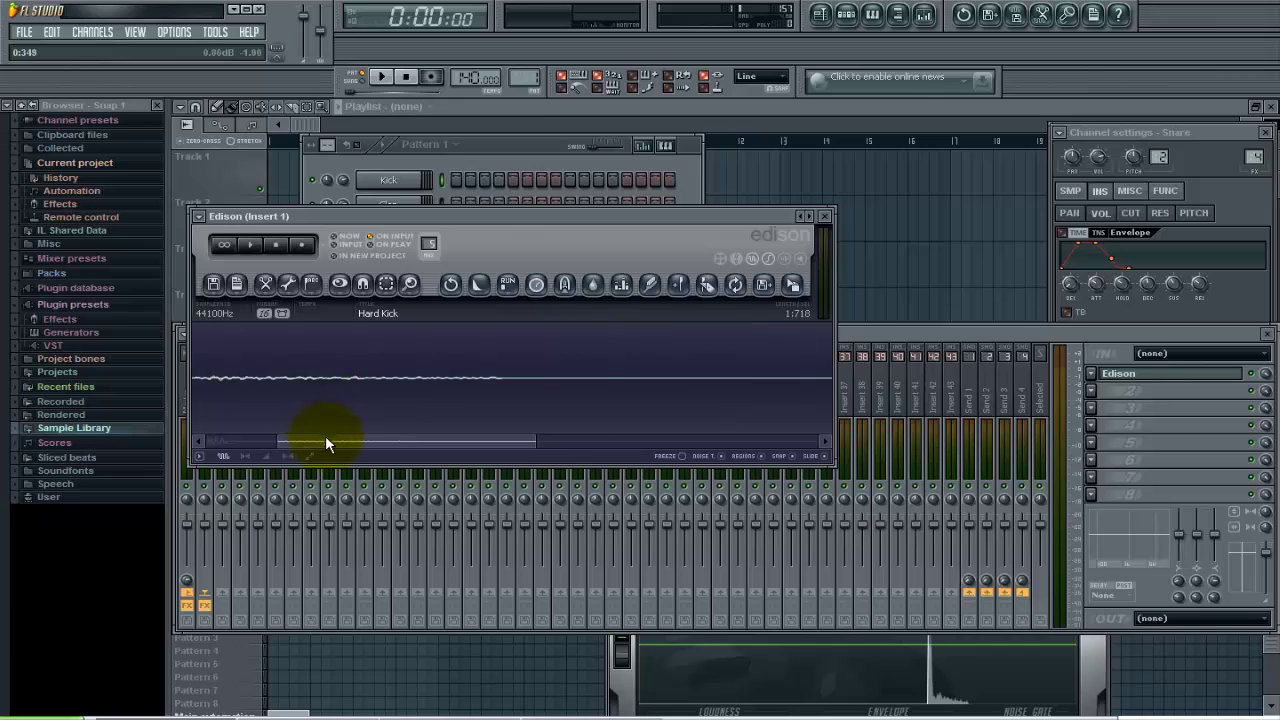
mouse_move(325, 445)
left_mouse_down()
mouse_move(216, 432)
mouse_move(214, 395)
left_mouse_up()
scroll(241, 352, "up", 3)
scroll(228, 377, "down", 1)
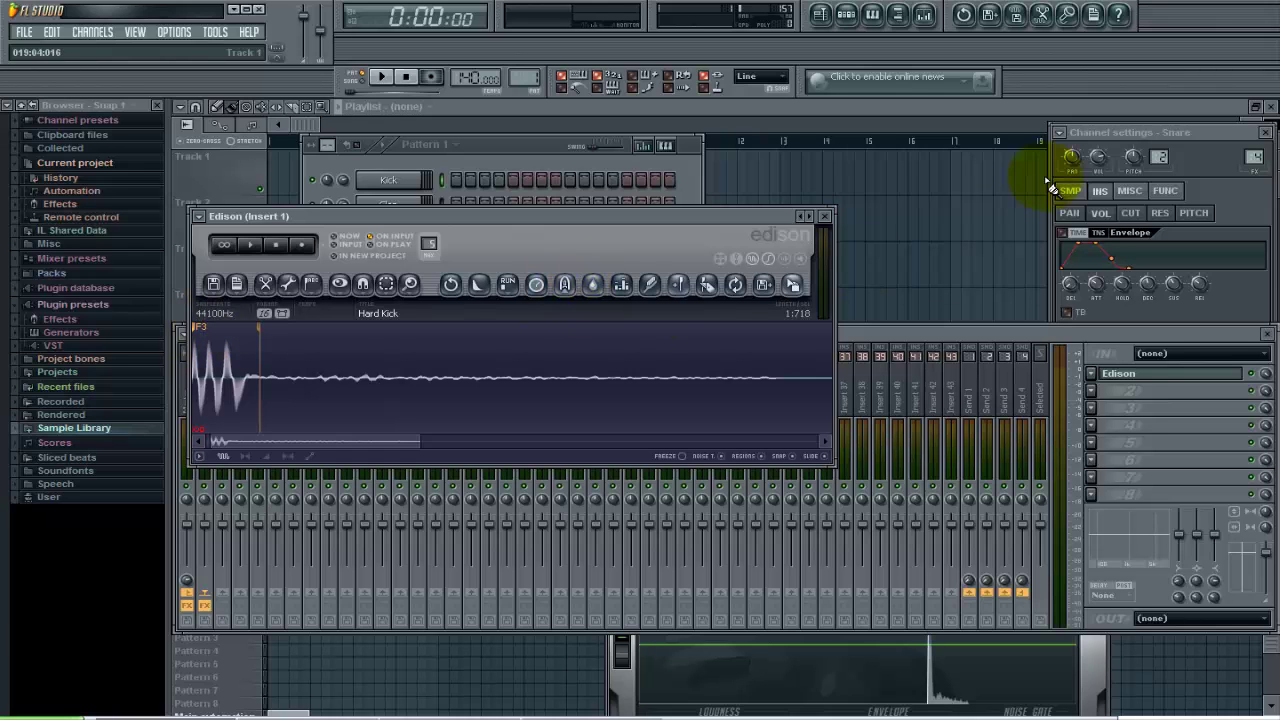
Move the Playlist aside and show the Pattern 1 step sequencer.
left_click(1141, 125)
left_click_drag(1141, 125, 297, 233)
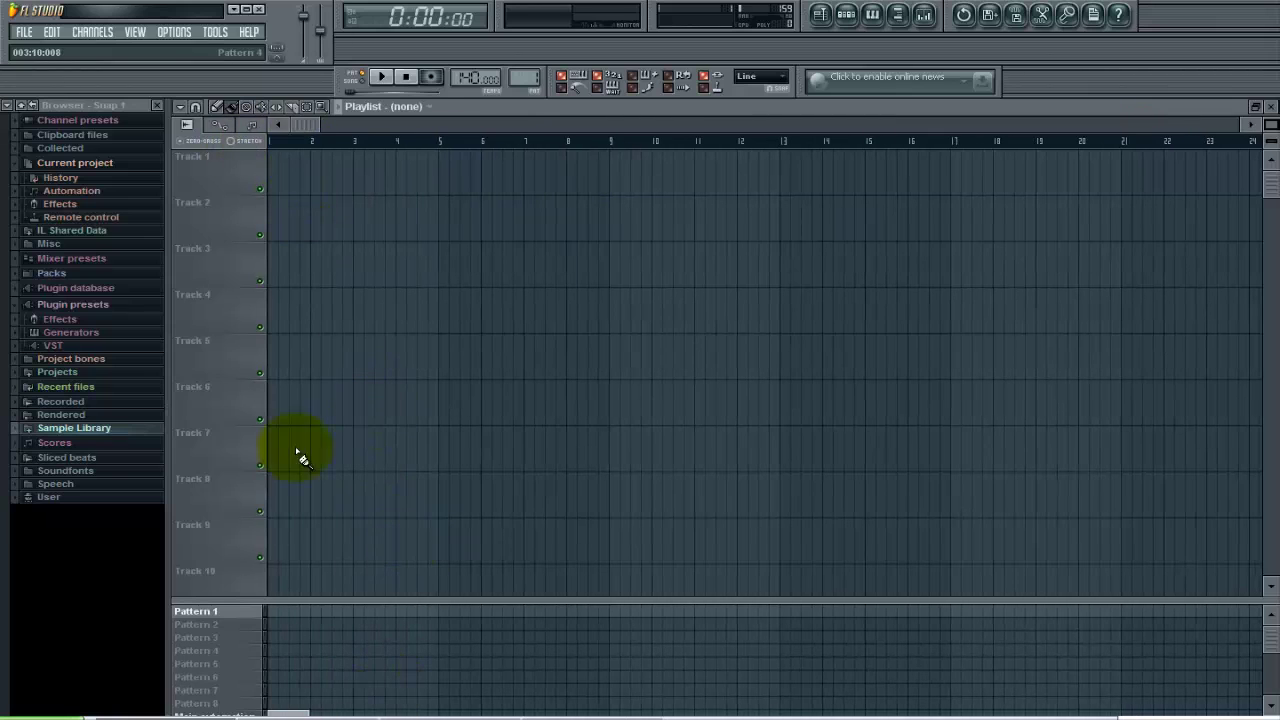
left_click(143, 35)
left_click(175, 74)
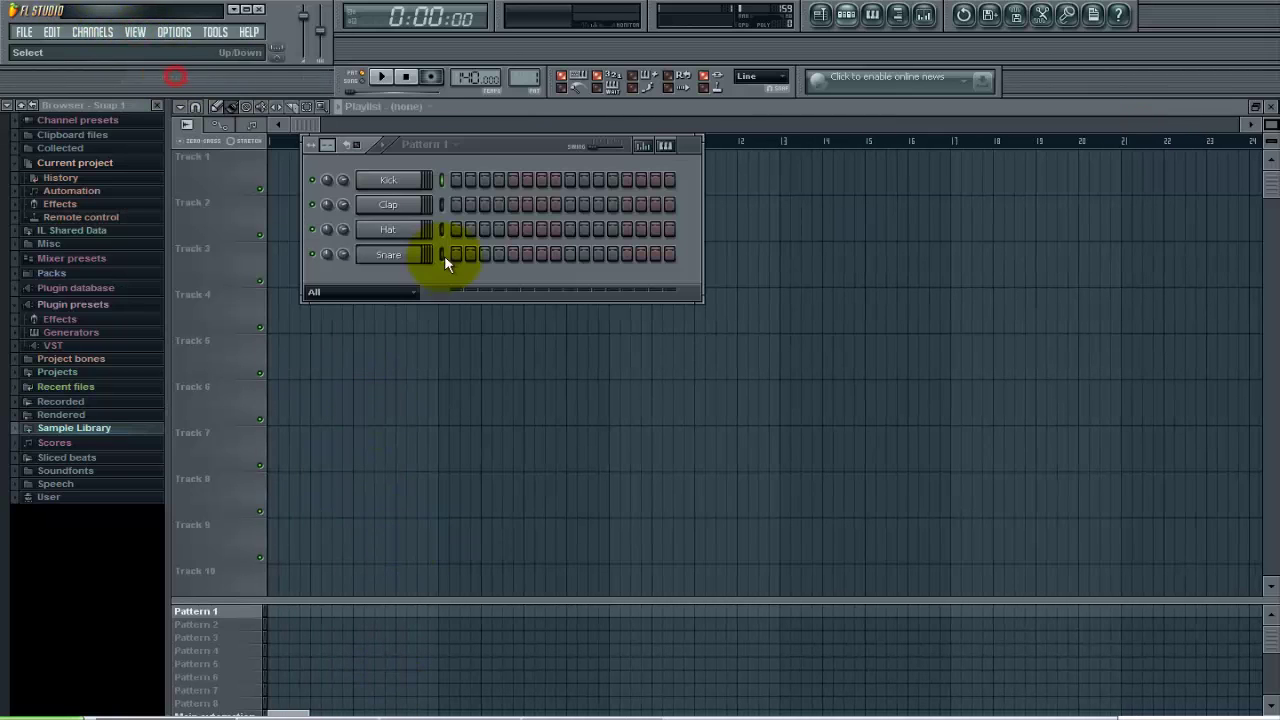
Drop Hard Kick.wav from TT Kit onto the Snare channel and open its channel settings.
left_click(455, 716)
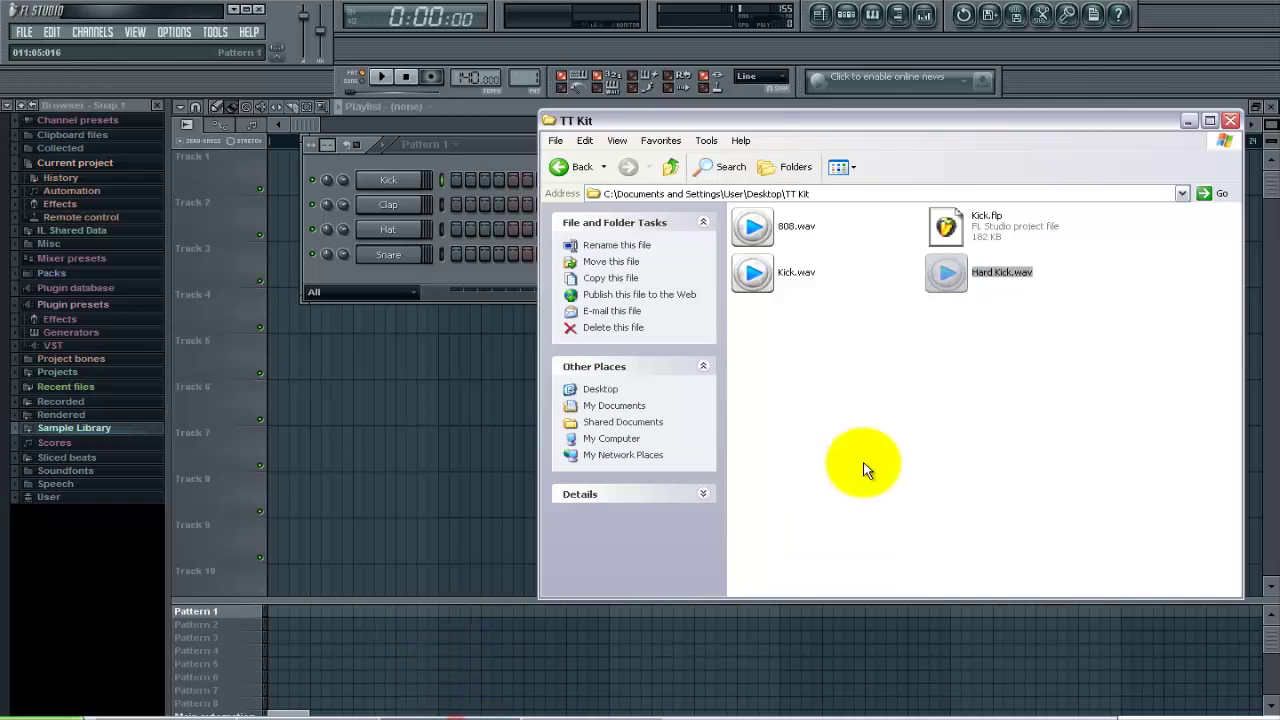
left_click_drag(945, 280, 395, 258)
left_click(400, 258)
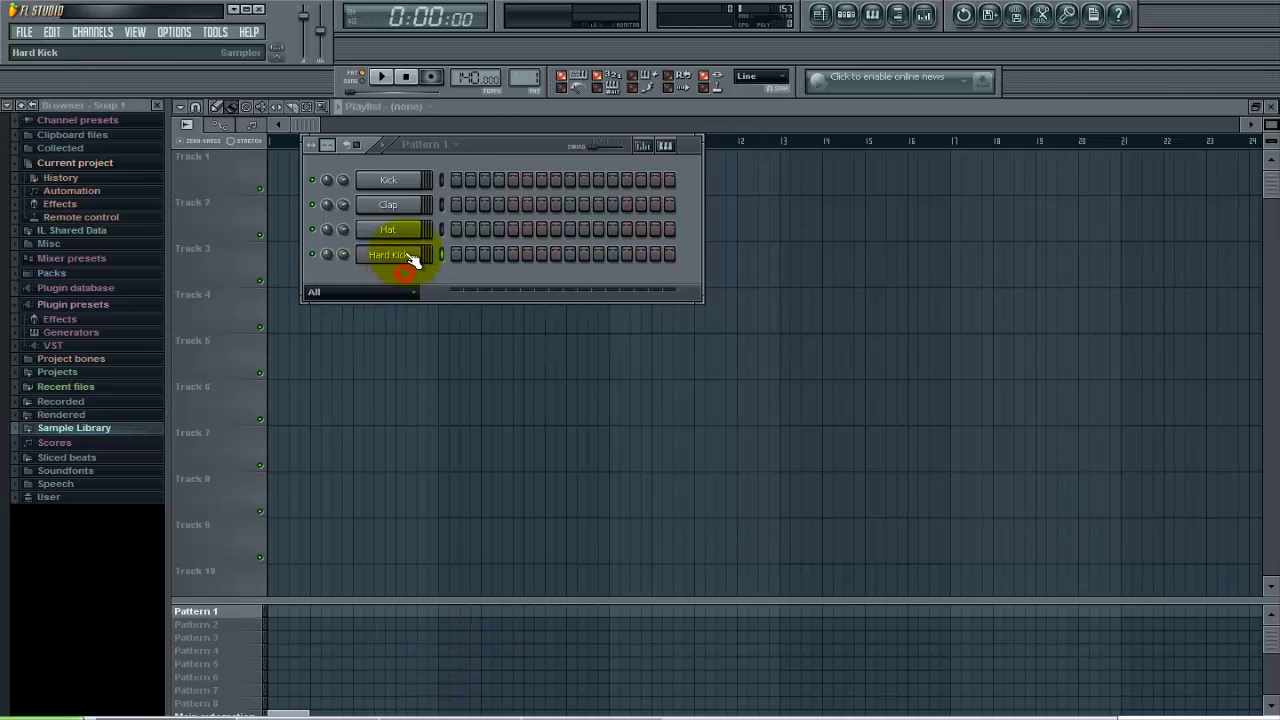
left_click(405, 257)
left_click(402, 257)
left_click(400, 257)
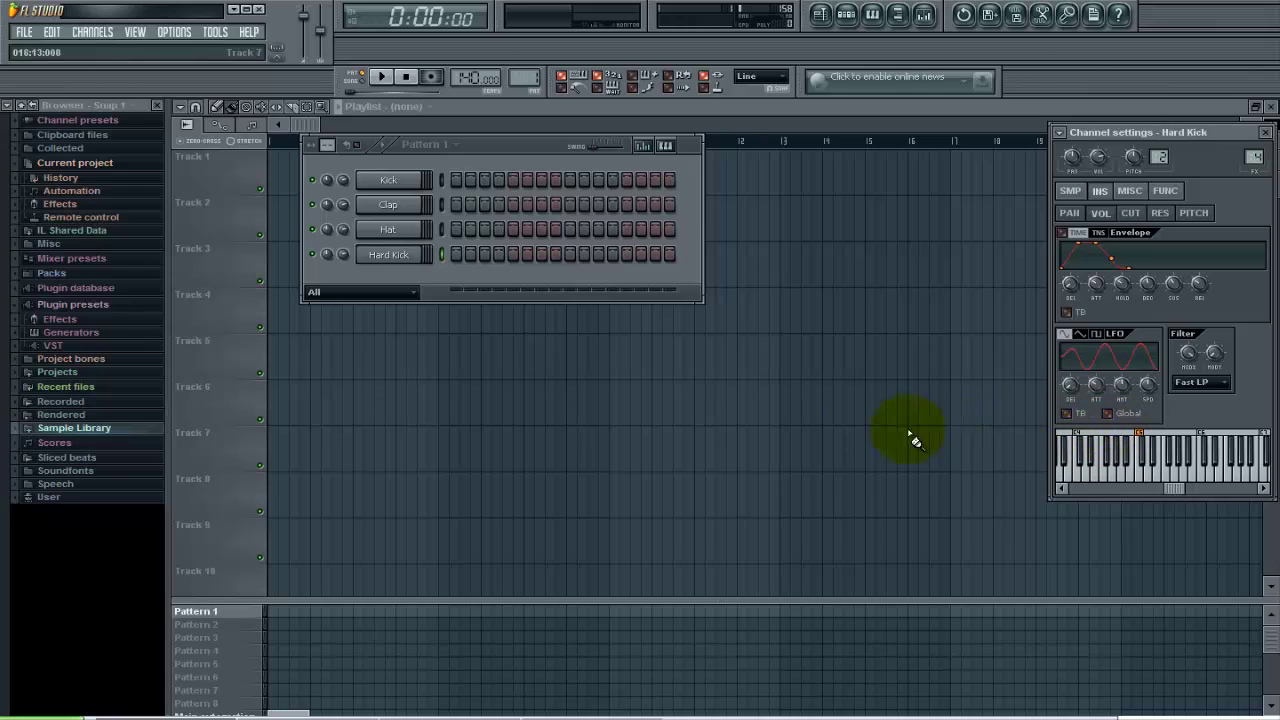
Open the Hard Kick piano roll and label its keyboard with note names.
right_click(393, 256)
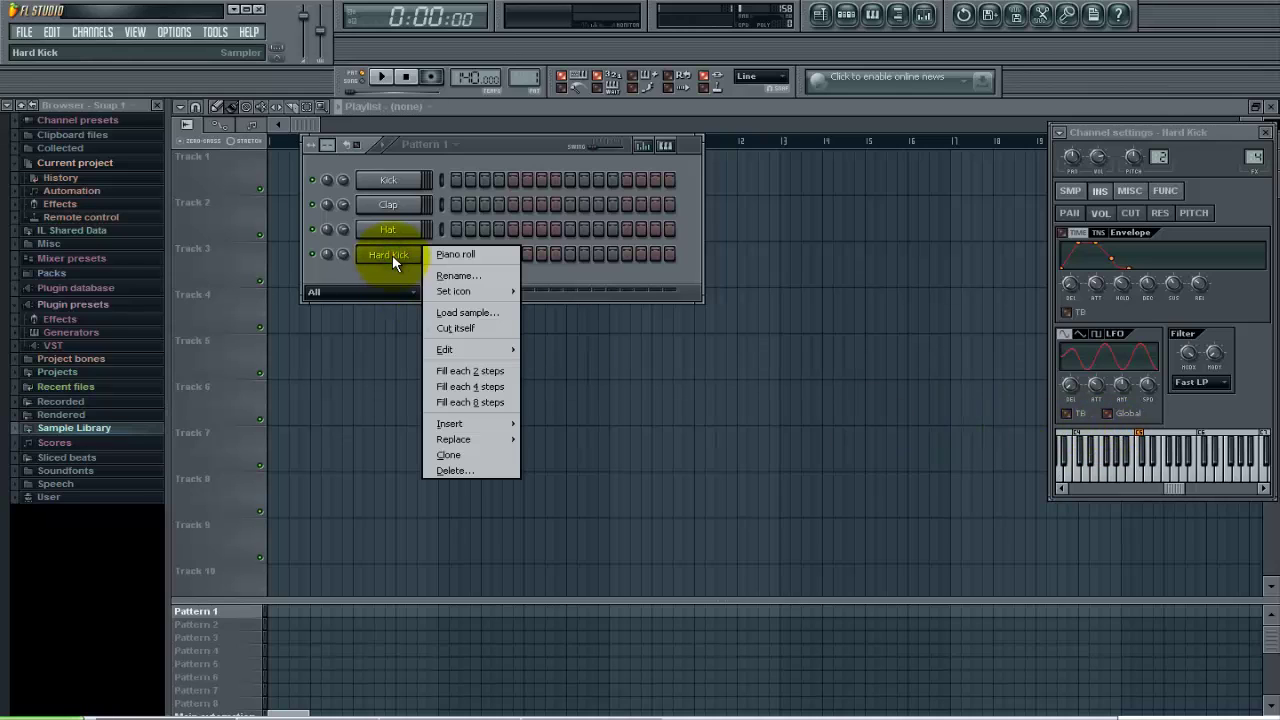
left_click(444, 255)
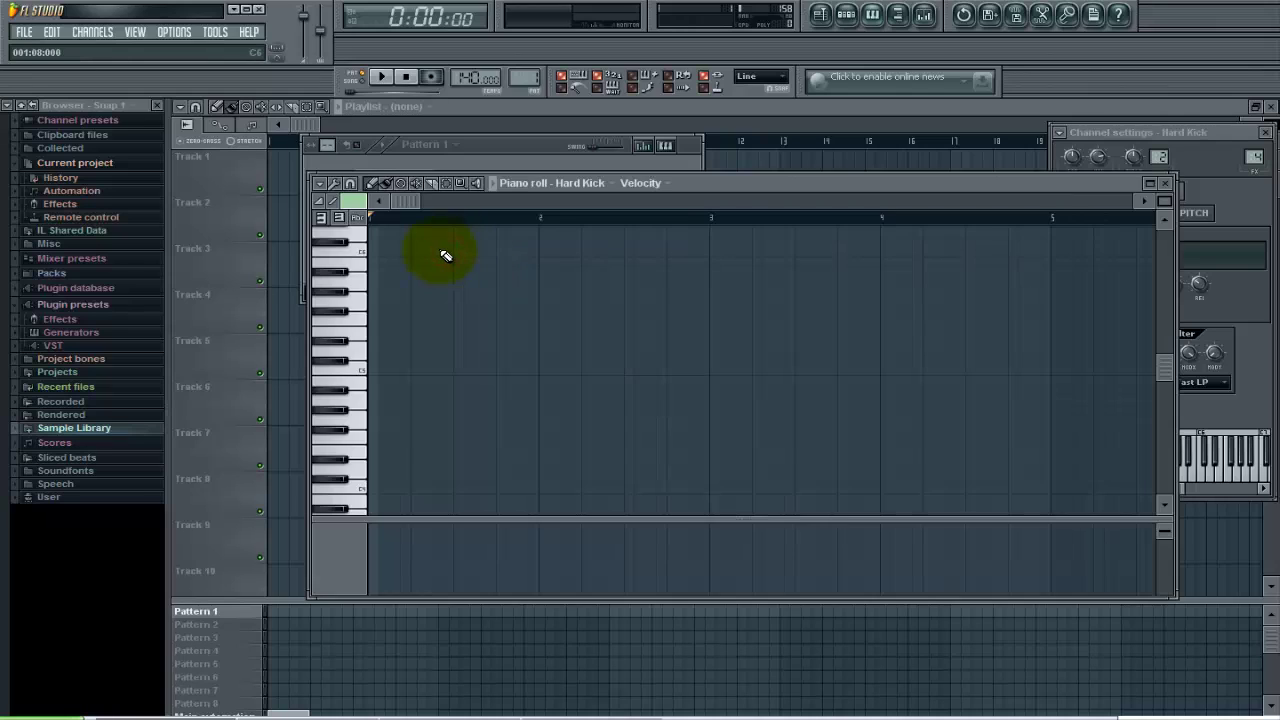
left_click(363, 224)
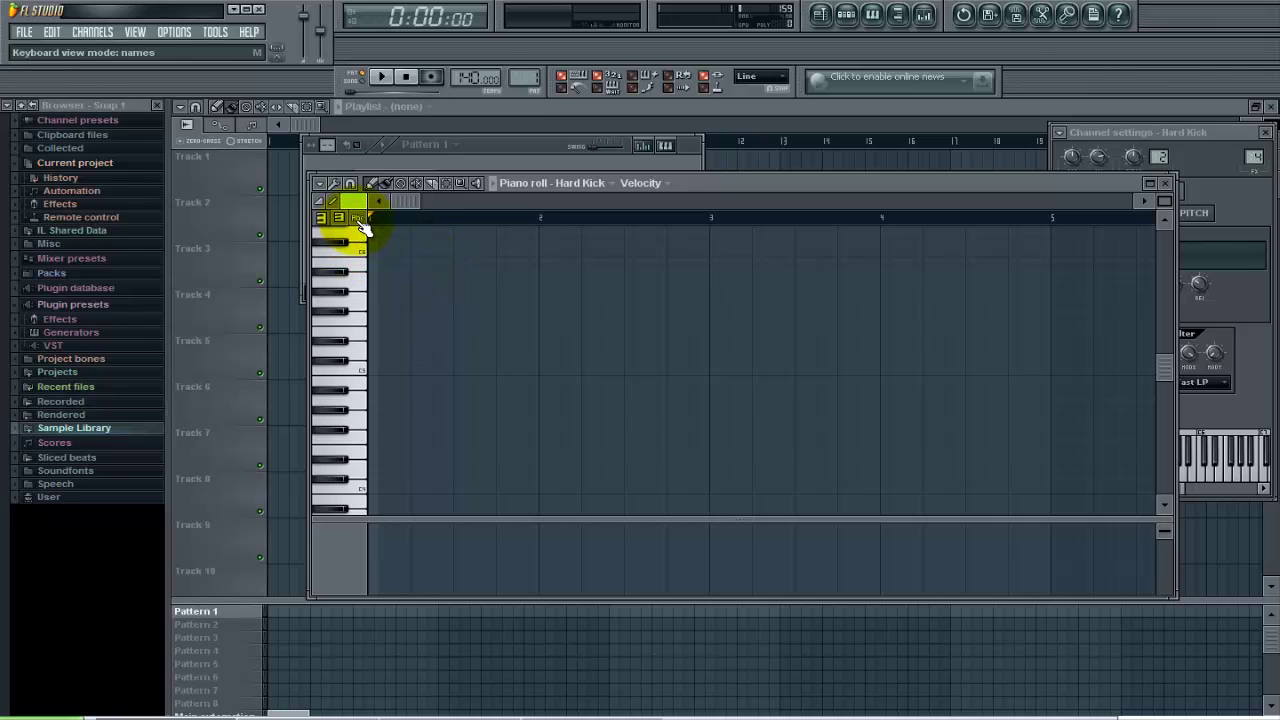
left_click(362, 222)
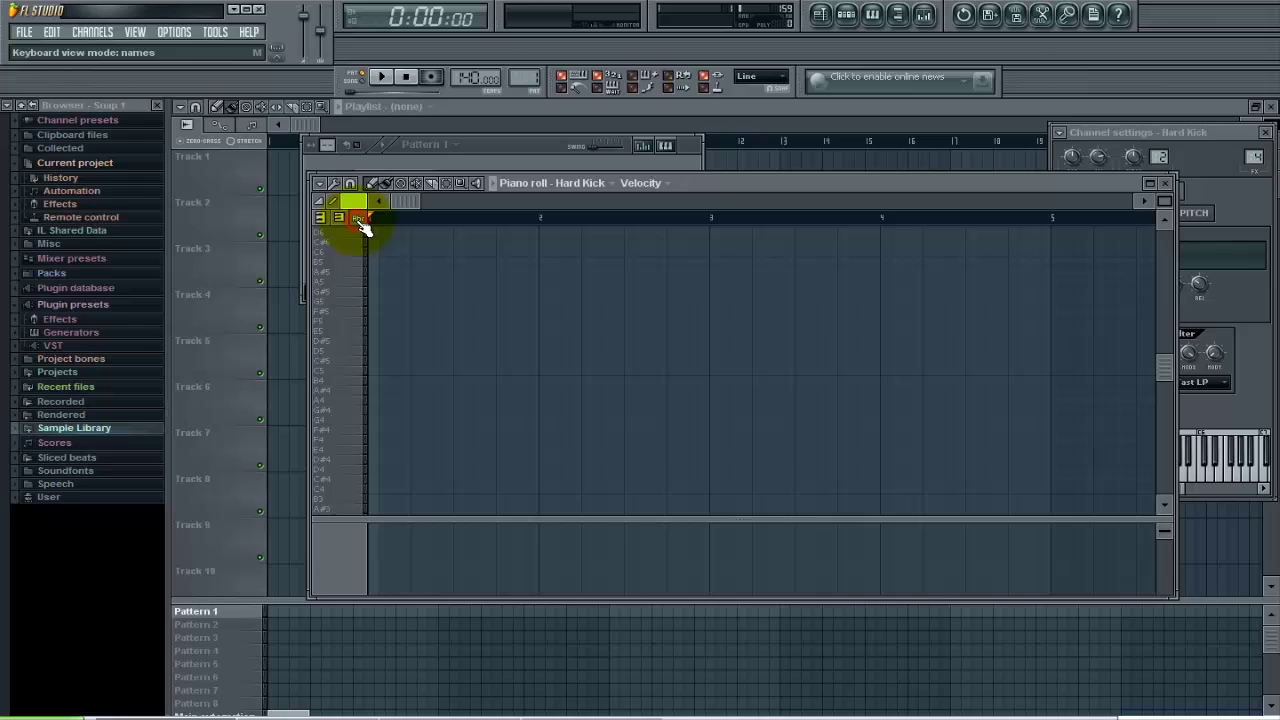
Audition several piano-roll keys to hear the kick's pitch, then bring its channel settings forward.
left_click(340, 327)
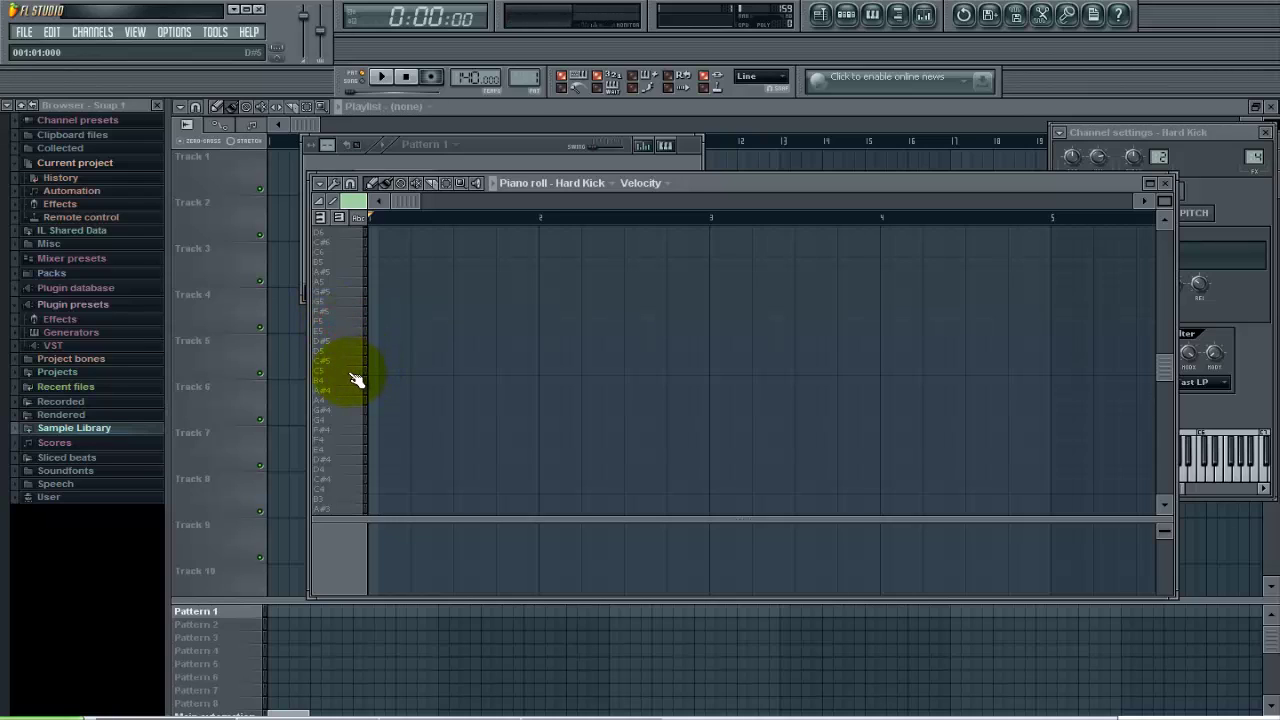
left_click(349, 371)
left_click(345, 347)
left_click(341, 330)
left_click(345, 327)
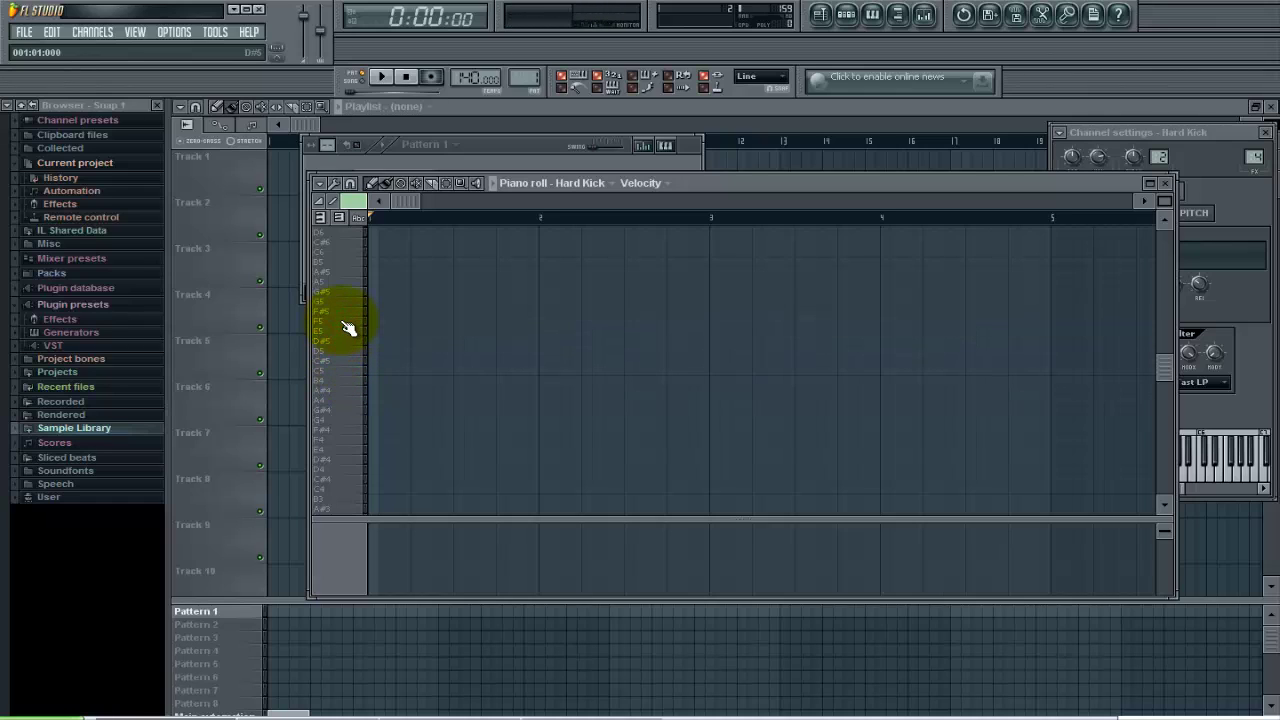
left_click(345, 327)
left_click(355, 328)
left_click(1212, 410)
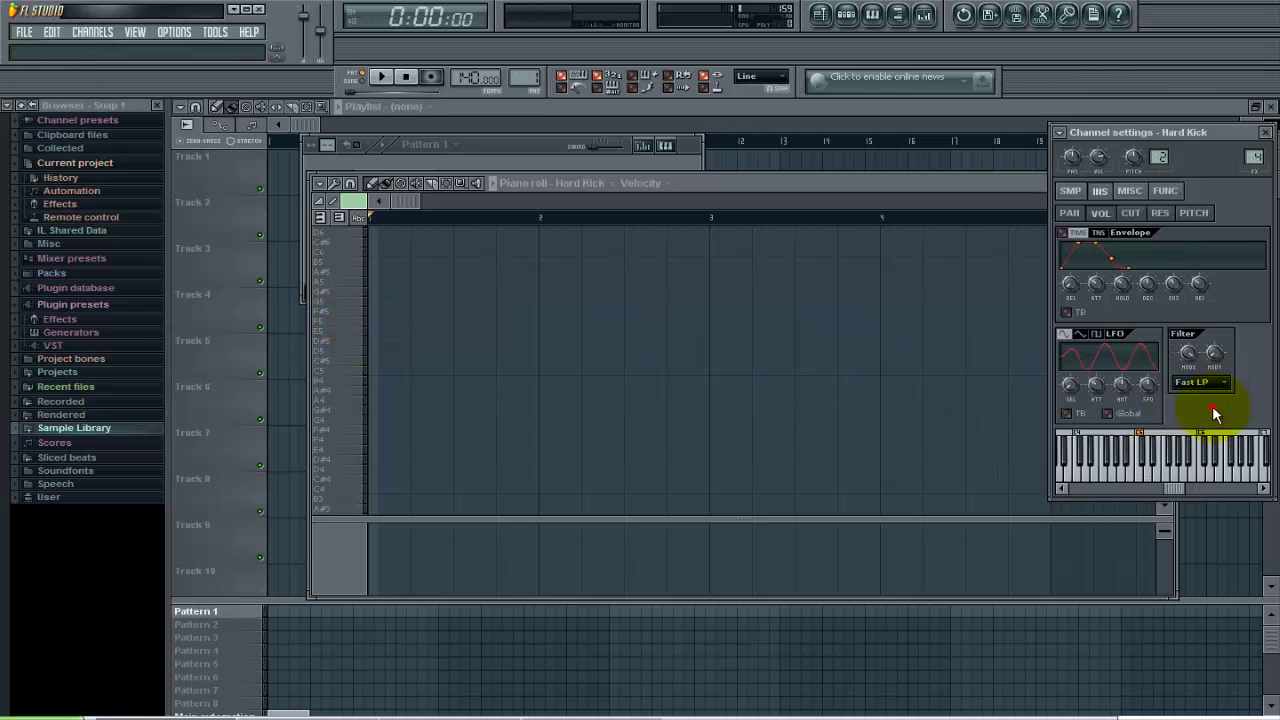
Set the Hard Kick's root note to F on the channel's mini keyboard and replay it to check.
left_click(1170, 478)
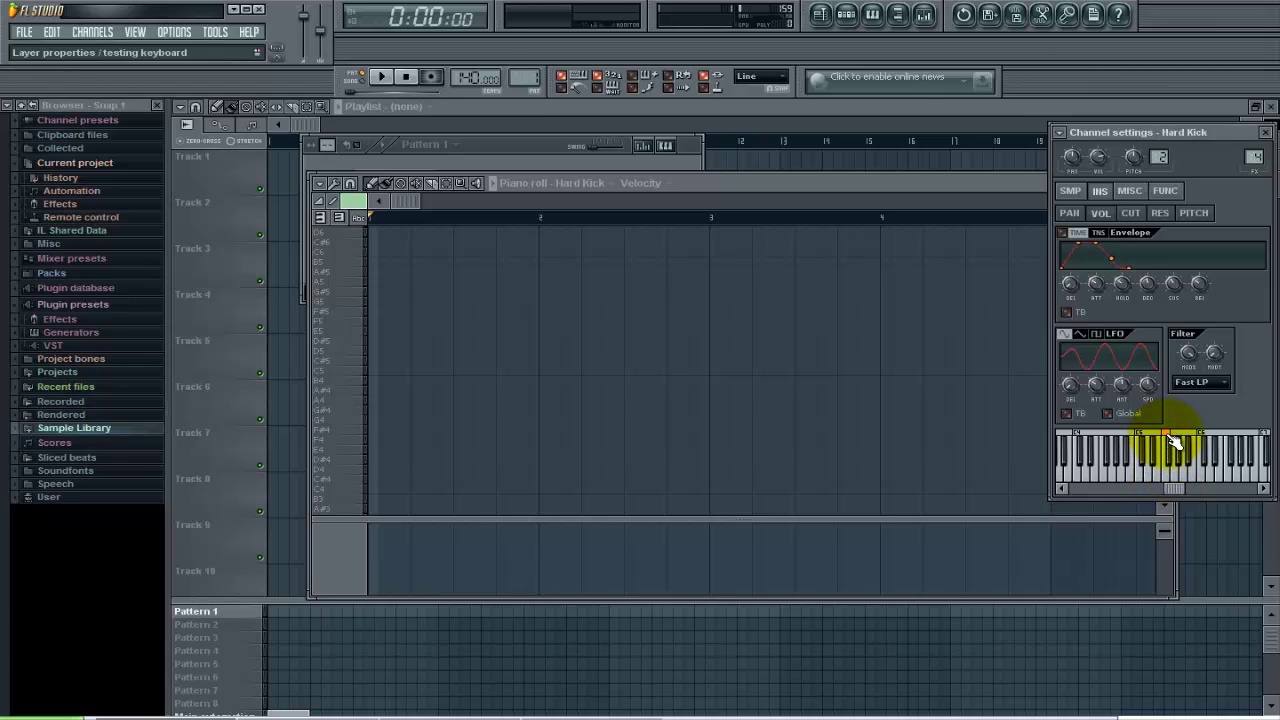
left_click(1172, 485)
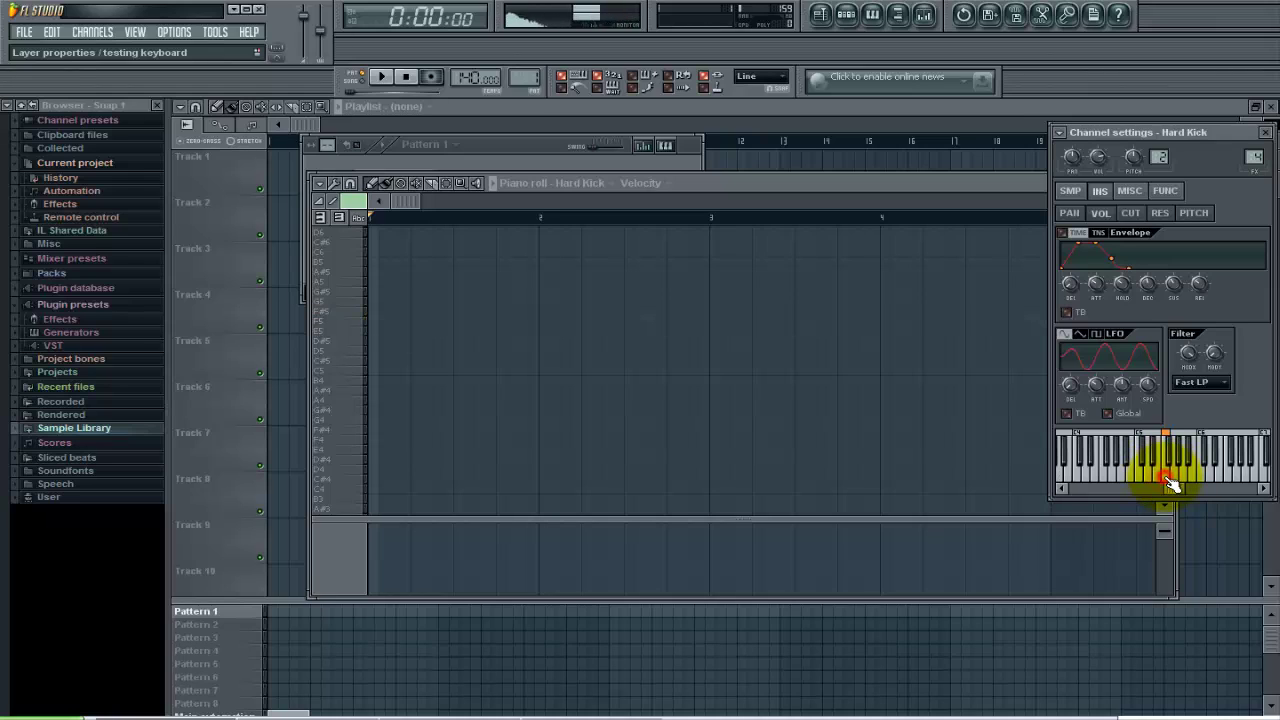
left_click(1172, 485)
left_click(1172, 485)
left_click(1172, 485)
left_click(1172, 485)
left_click(1172, 485)
left_click(1172, 485)
left_click(1172, 485)
left_click(1172, 485)
left_click(1172, 485)
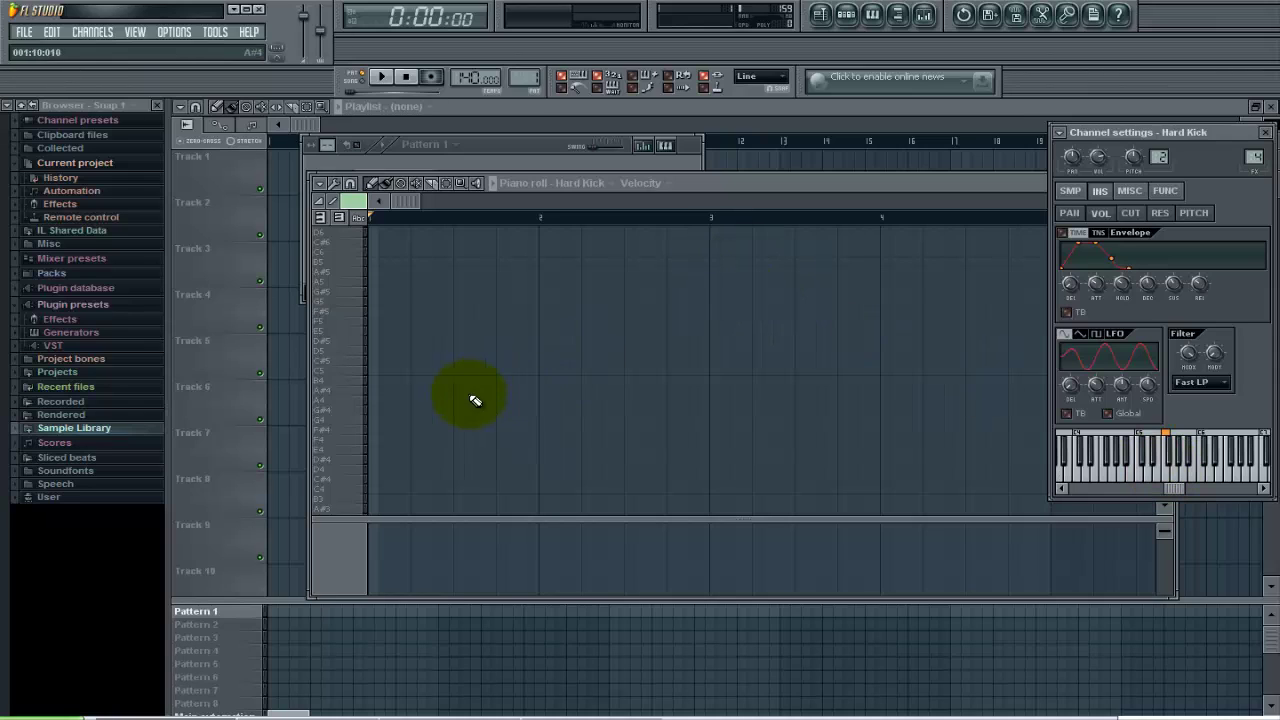
Return to the piano roll and play higher and lower keys to hear the F-rooted kick.
left_click(365, 376)
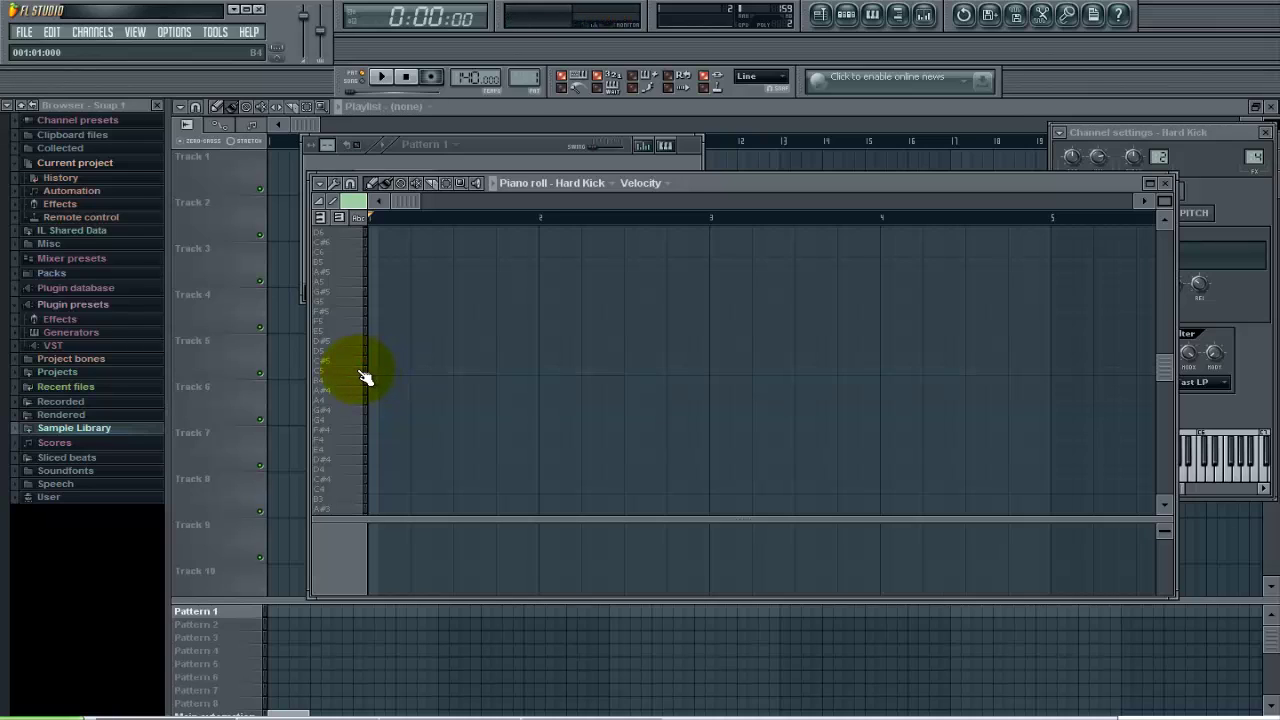
left_click(365, 376)
left_click(362, 327)
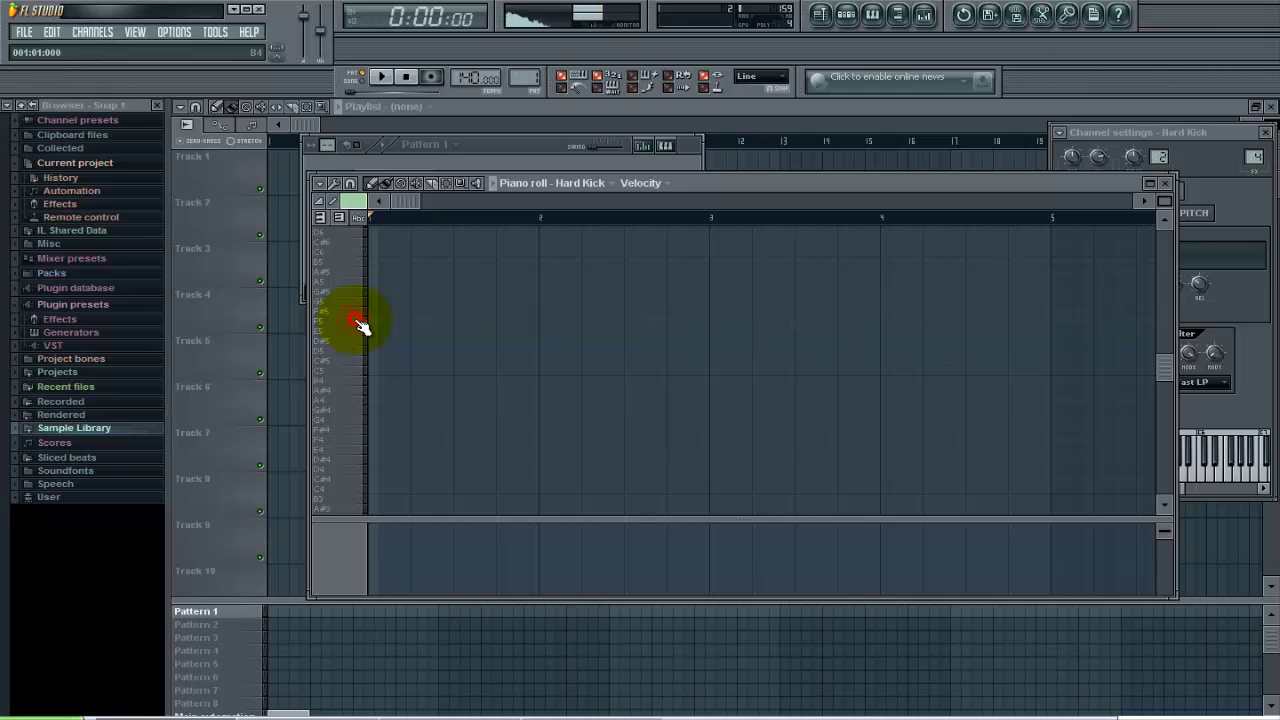
left_click(362, 326)
left_click(362, 378)
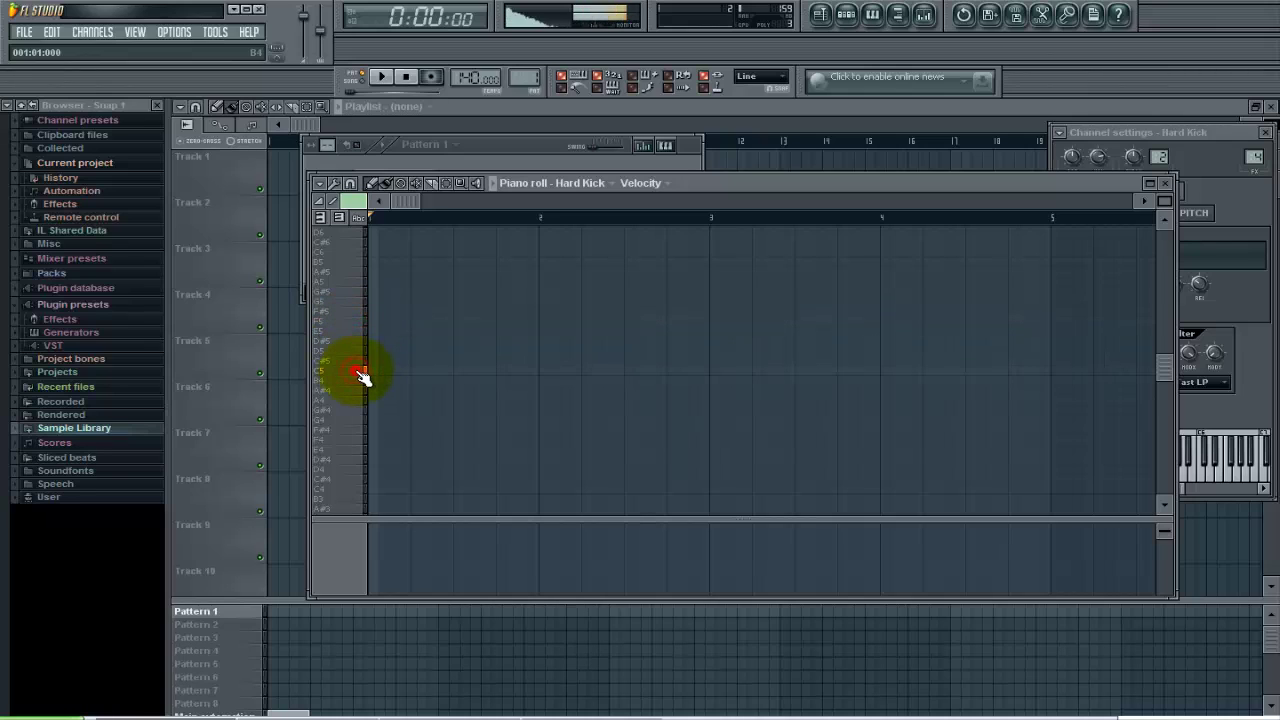
left_click(362, 376)
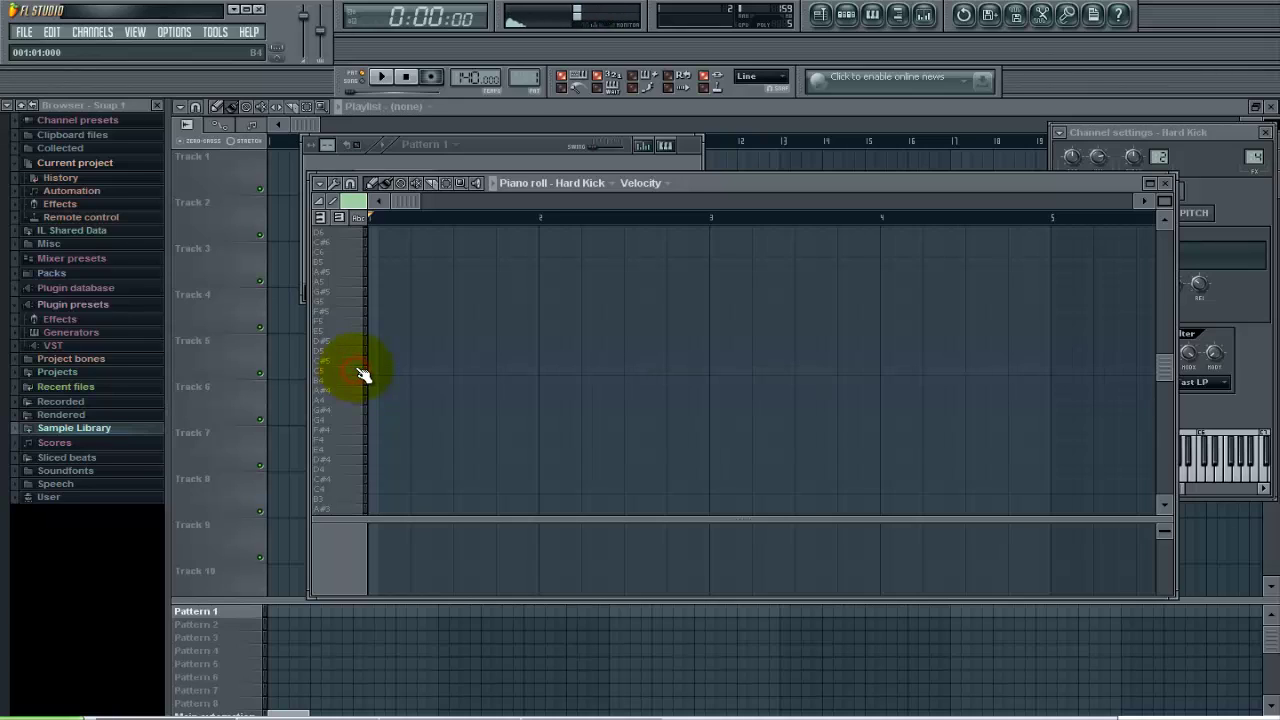